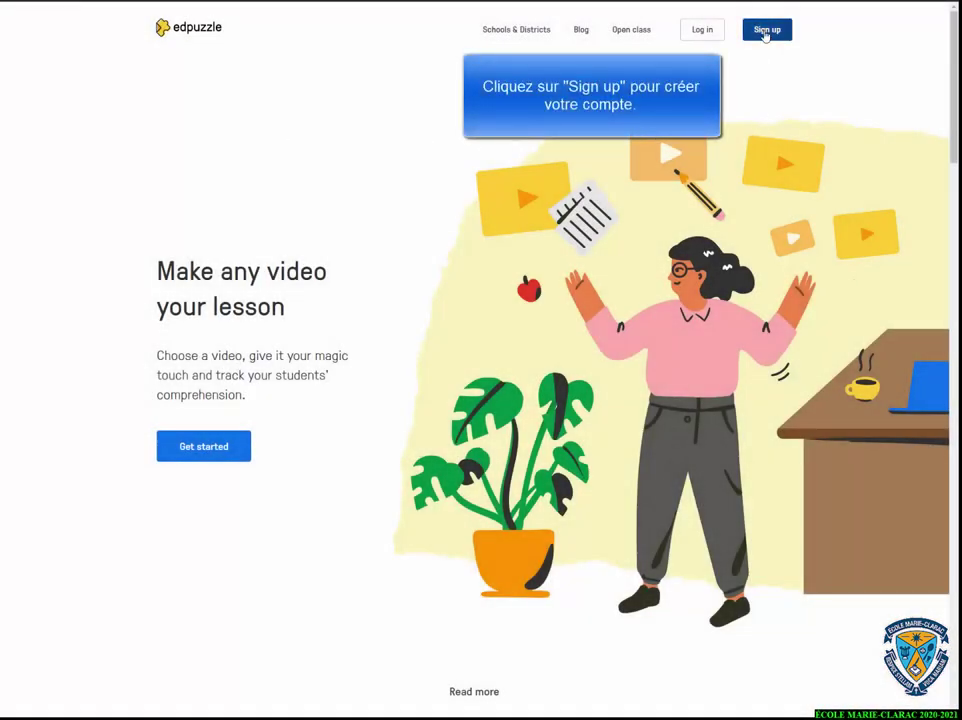
Create a new teacher account through Google sign-in with the school account, agreeing to the Terms of Service and Privacy Policy
{"action": "left_click", "coordinate": [766, 31]}
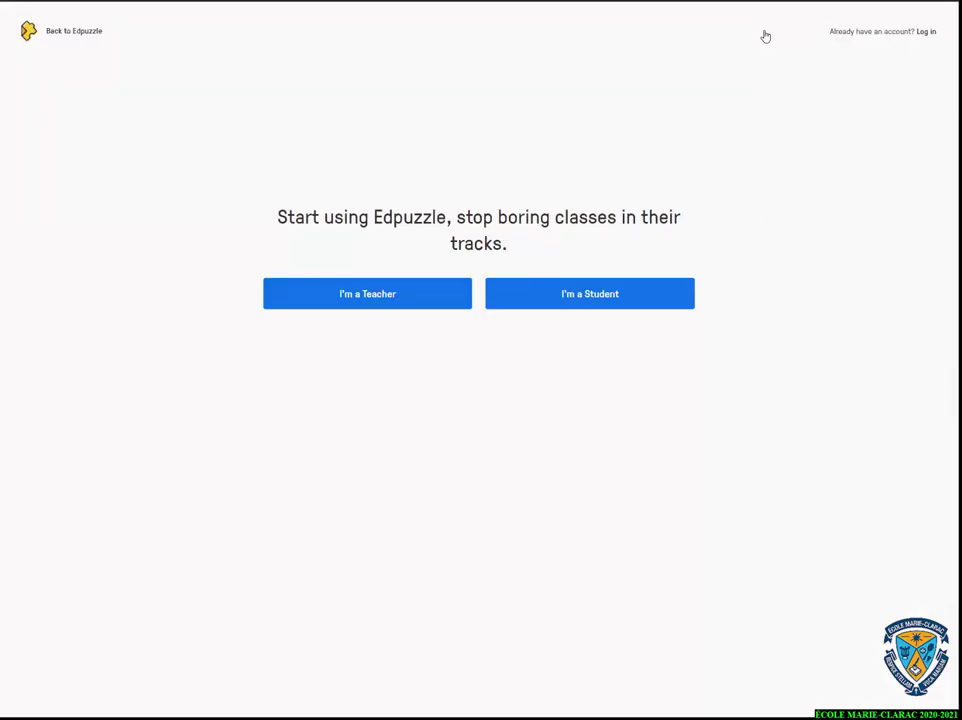
{"action": "left_click", "coordinate": [412, 297]}
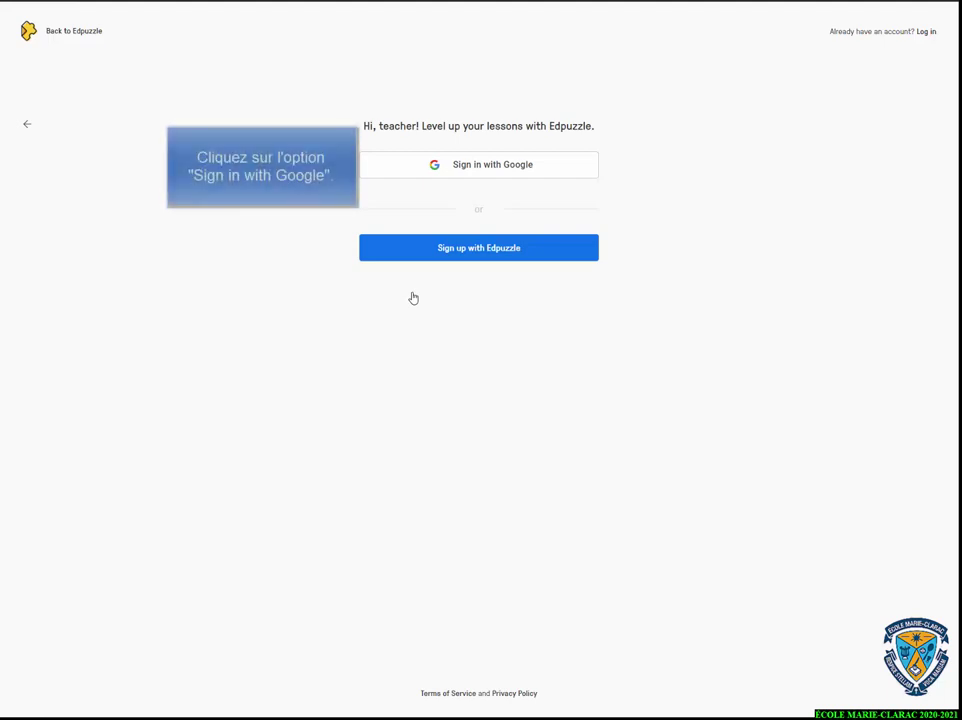
{"action": "left_click", "coordinate": [395, 172]}
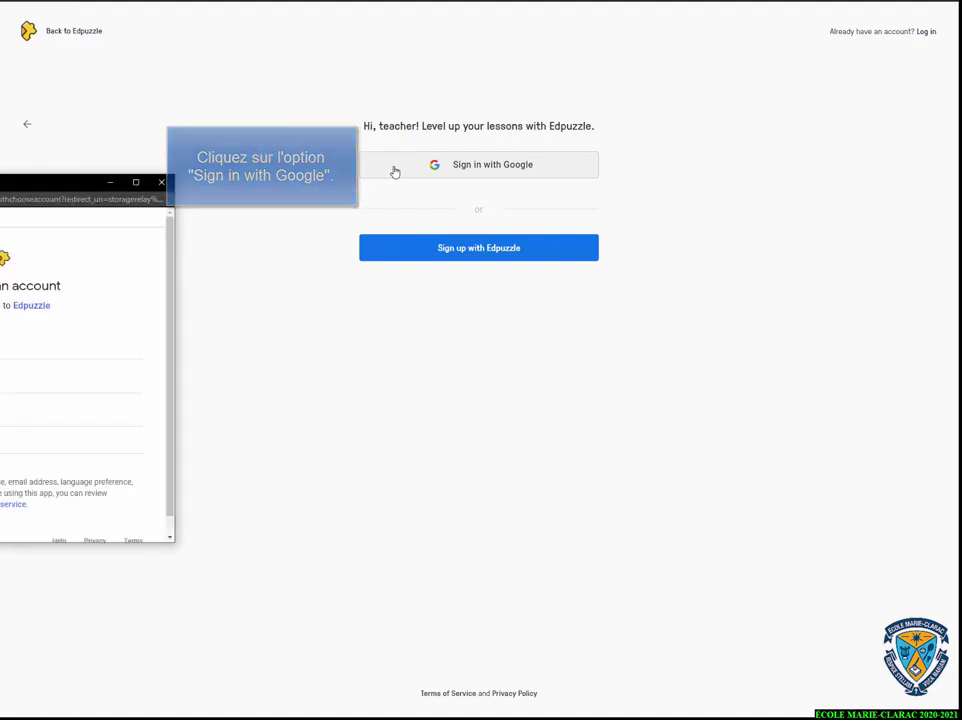
{"action": "left_click_drag", "start_coordinate": [67, 187], "coordinate": [409, 205]}
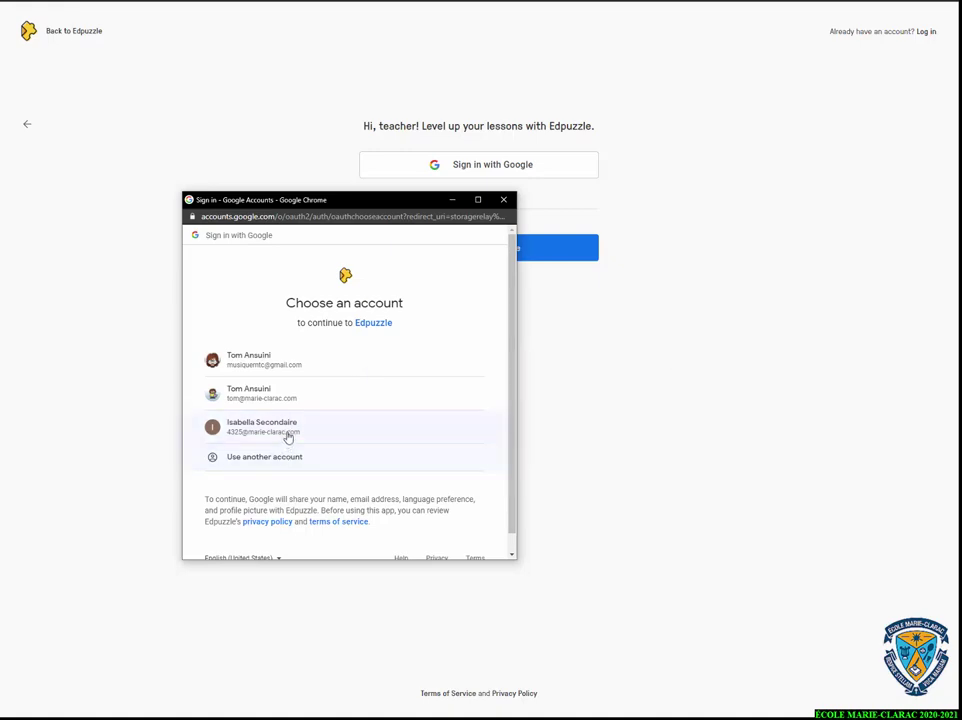
{"action": "left_click", "coordinate": [371, 436]}
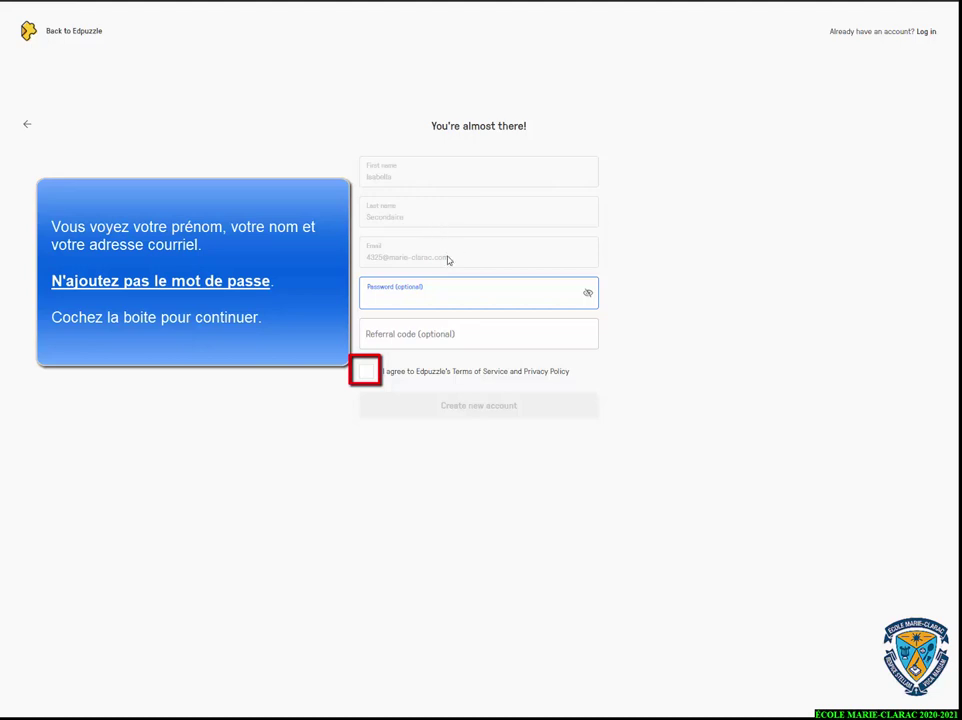
{"action": "left_click", "coordinate": [367, 372]}
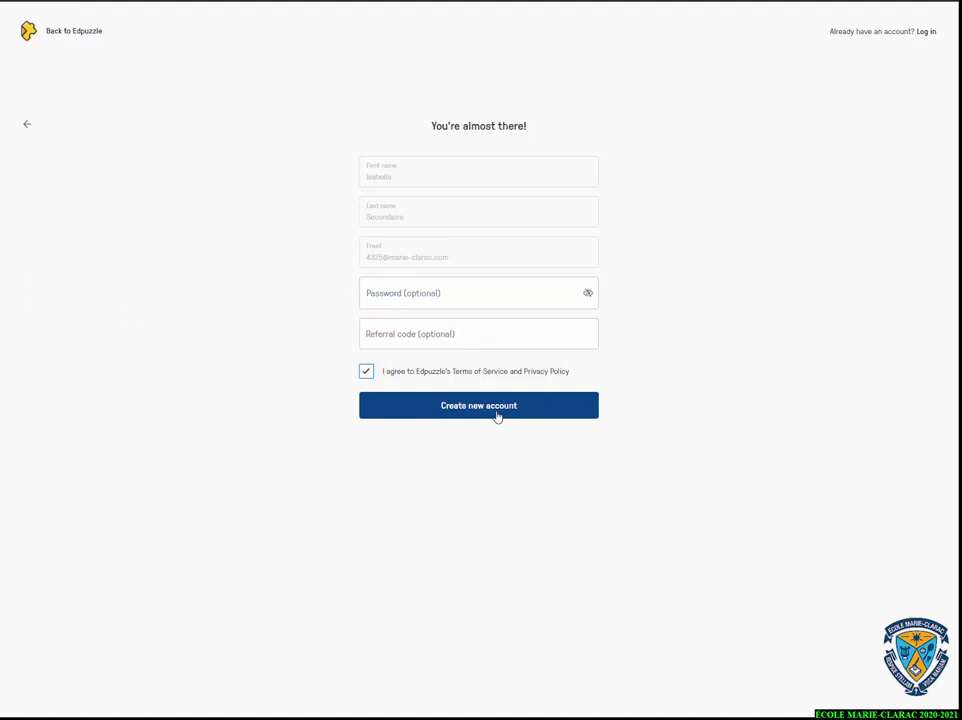
{"action": "left_click", "coordinate": [497, 409]}
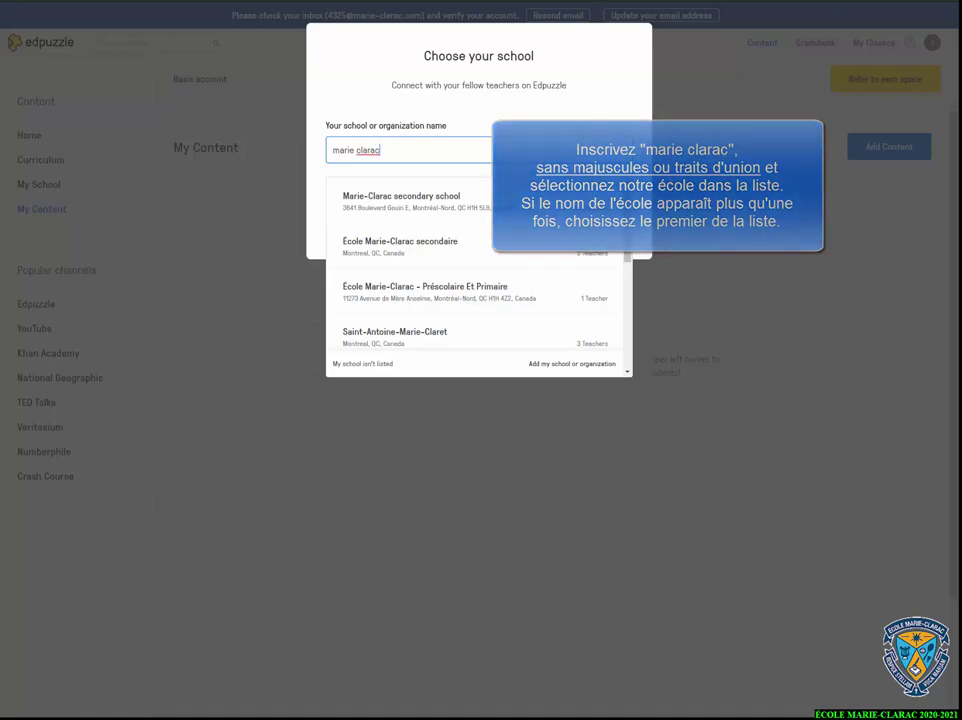
Select Marie-Clarac secondary school and complete the teacher profile with 9th grade and the subject Religion
{"action": "left_click", "coordinate": [401, 196]}
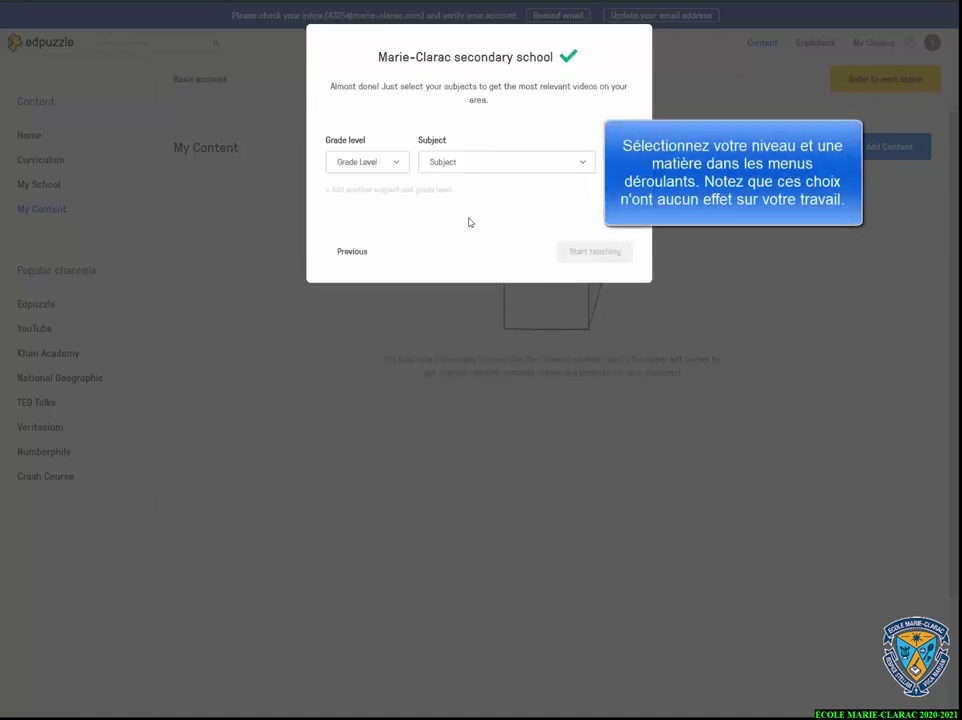
{"action": "left_click", "coordinate": [401, 165]}
{"action": "scroll", "coordinate": [403, 200], "scroll_direction": "down", "scroll_amount": 3}
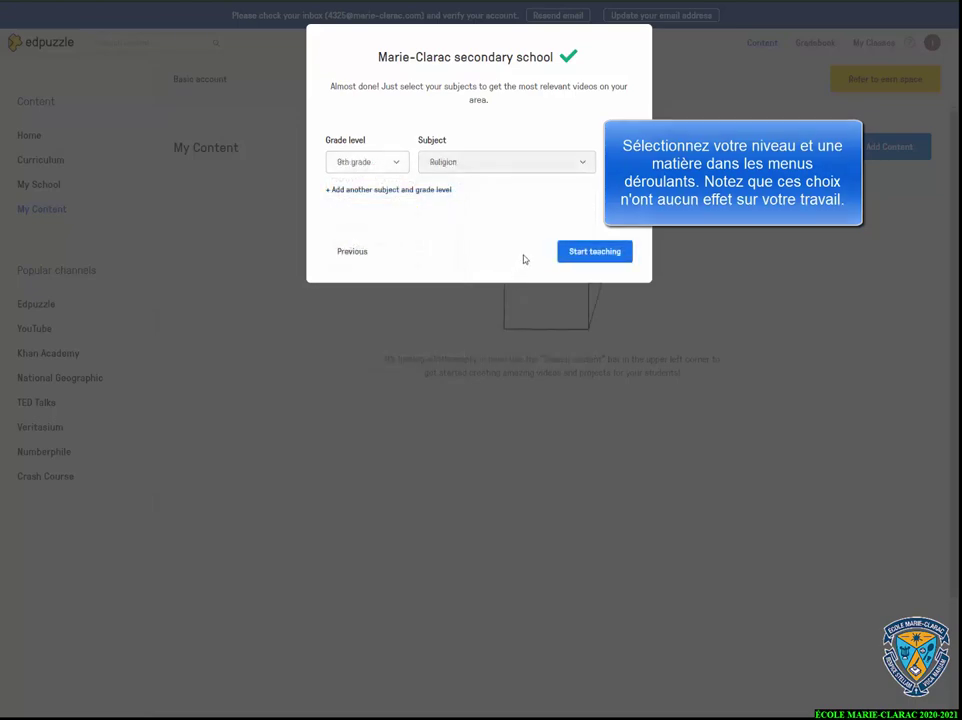
{"action": "left_click", "coordinate": [594, 253]}
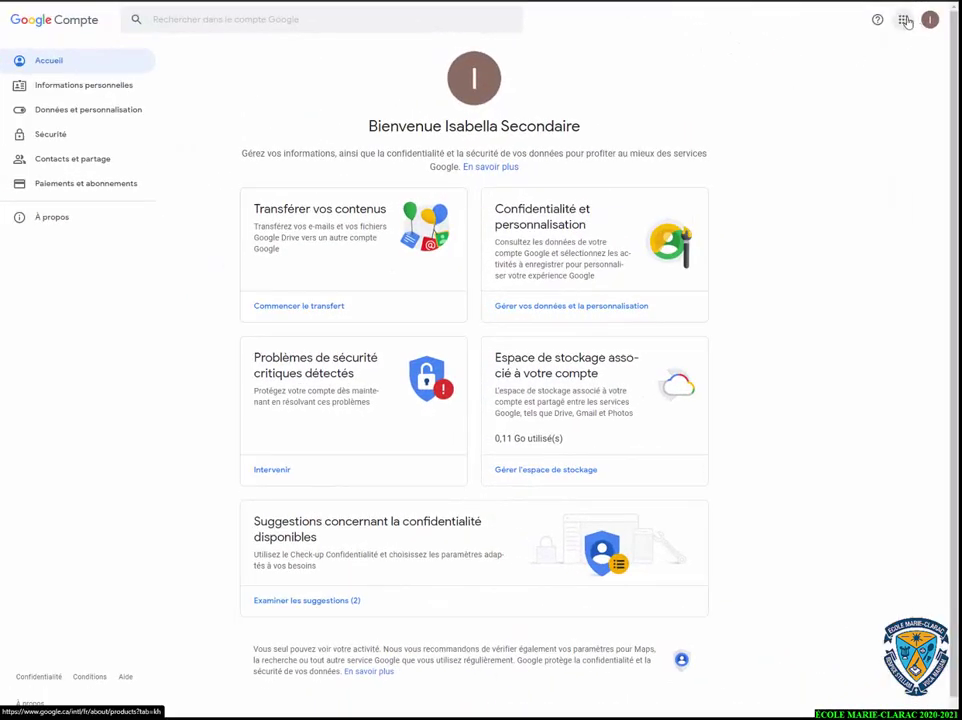
Switch to Gmail, verify the address from Edpuzzle's "Verify your email address" message, and continue into Edpuzzle
{"action": "left_click", "coordinate": [903, 20]}
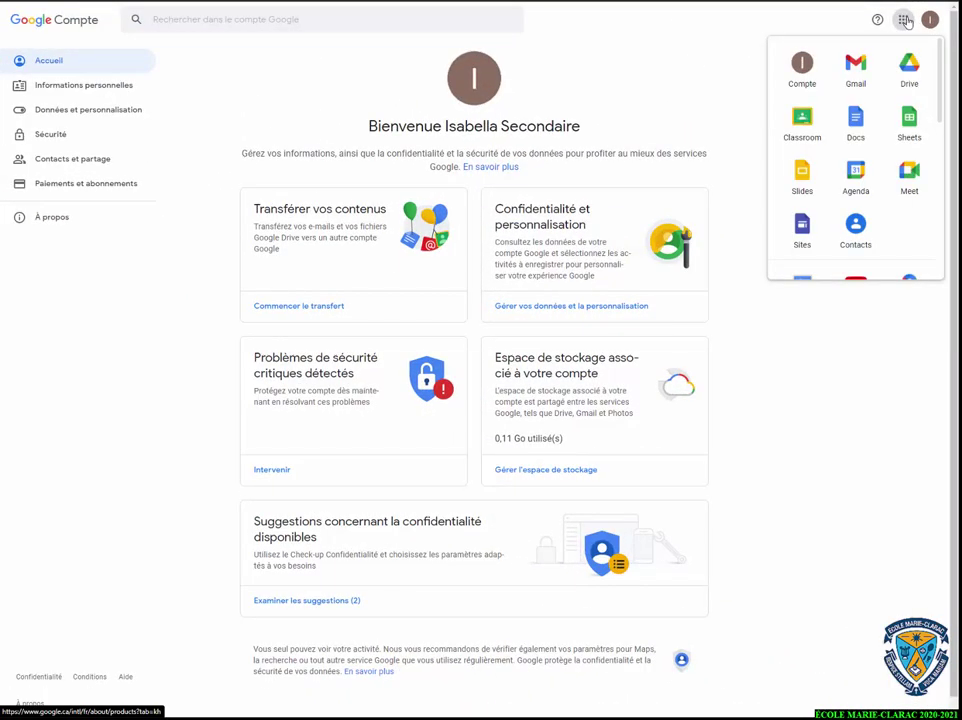
{"action": "left_click", "coordinate": [853, 75]}
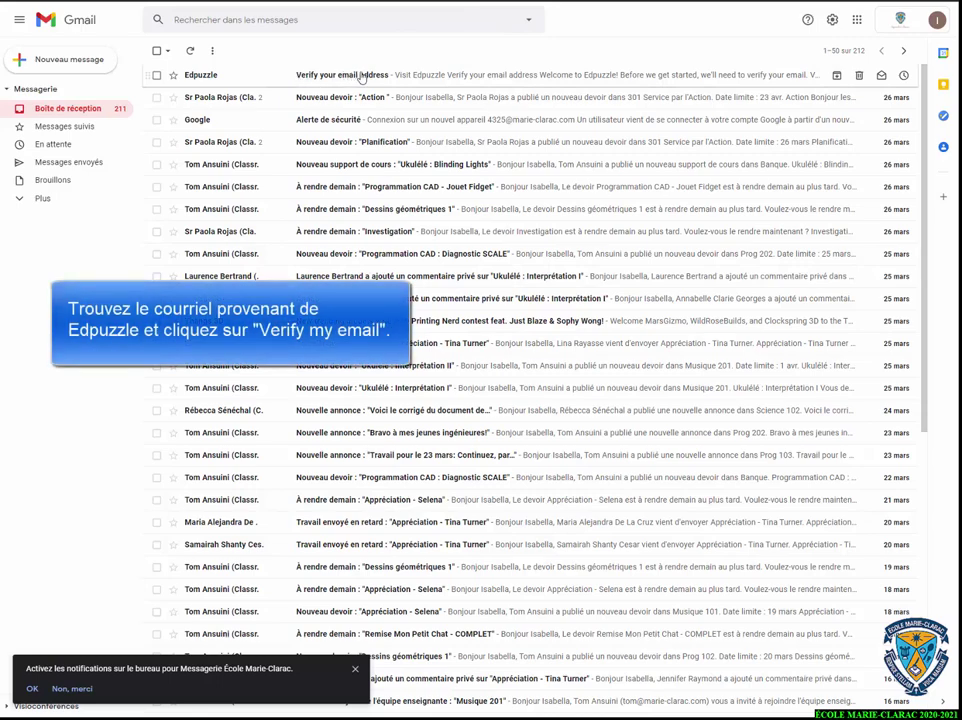
{"action": "left_click", "coordinate": [362, 78]}
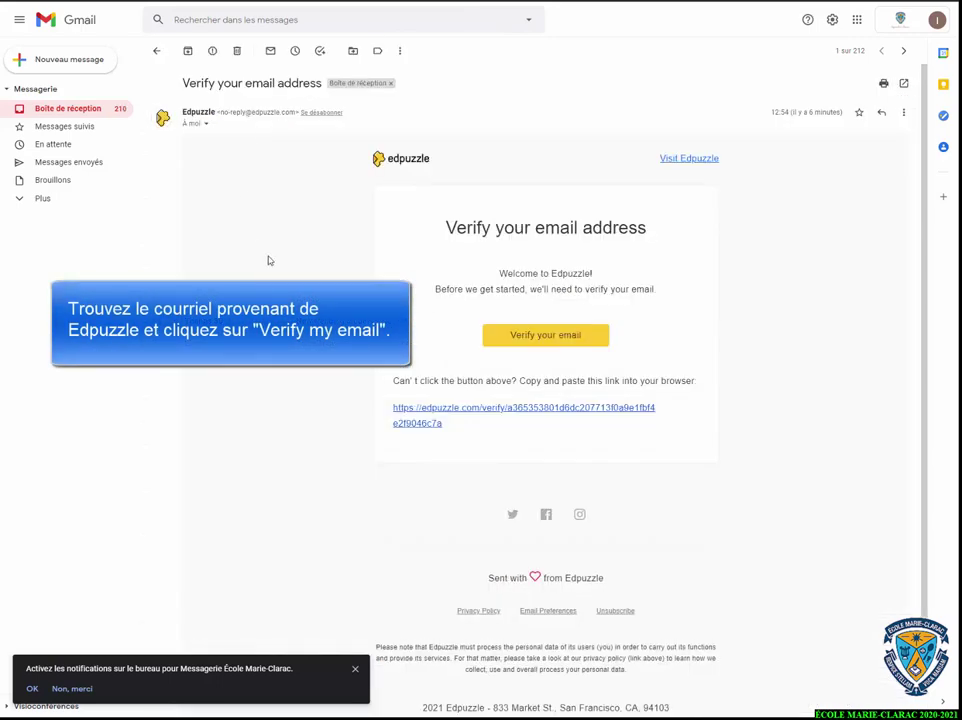
{"action": "left_click", "coordinate": [545, 335]}
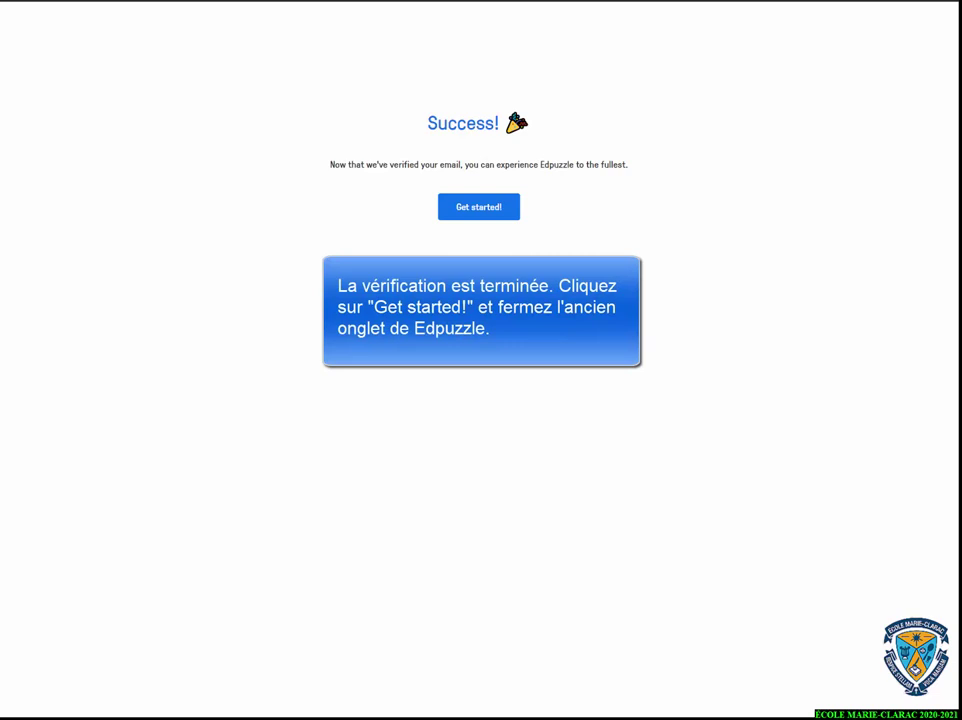
{"action": "left_click", "coordinate": [484, 209]}
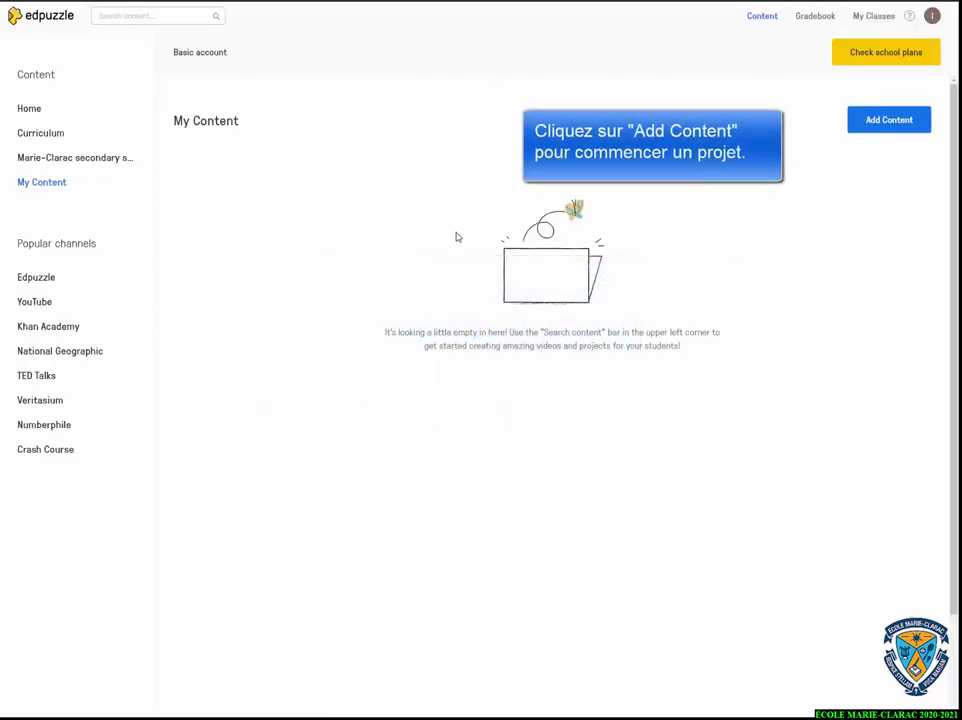
Upload the "Alta - Argentina 2019" MP4 from the Dropbox Videos folder as new content
{"action": "left_click", "coordinate": [857, 128]}
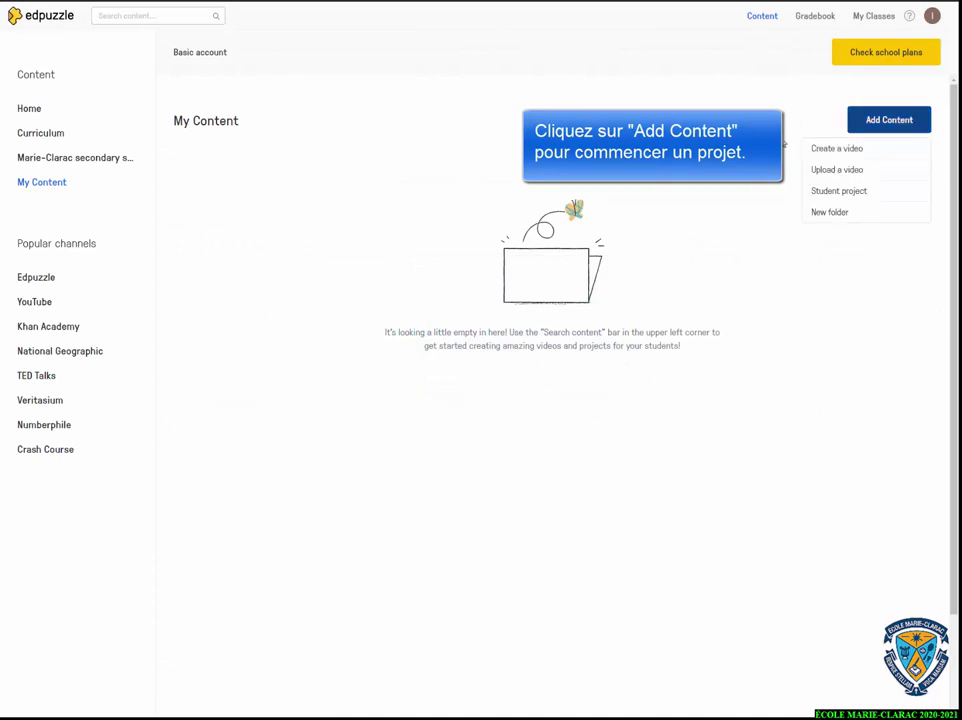
{"action": "left_click", "coordinate": [868, 170]}
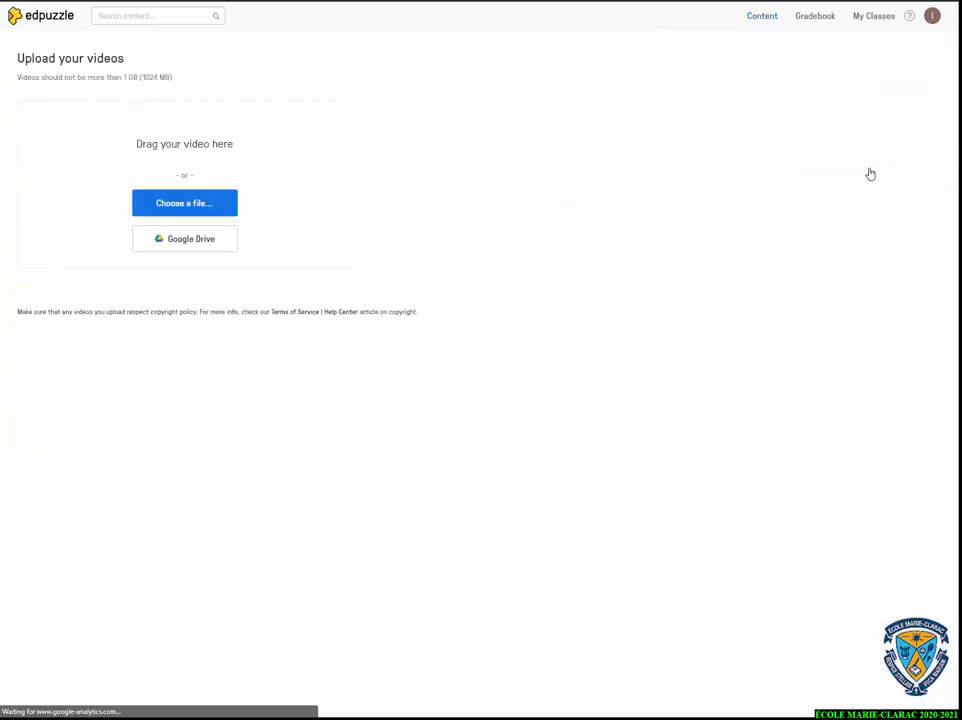
{"action": "left_click", "coordinate": [222, 204]}
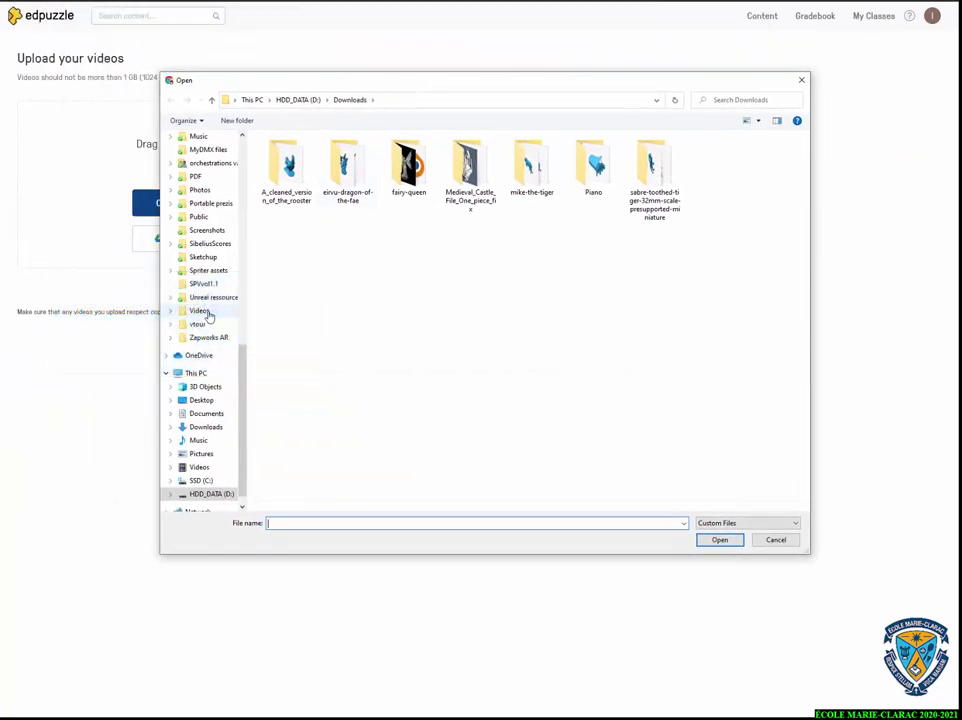
{"action": "left_click", "coordinate": [199, 311]}
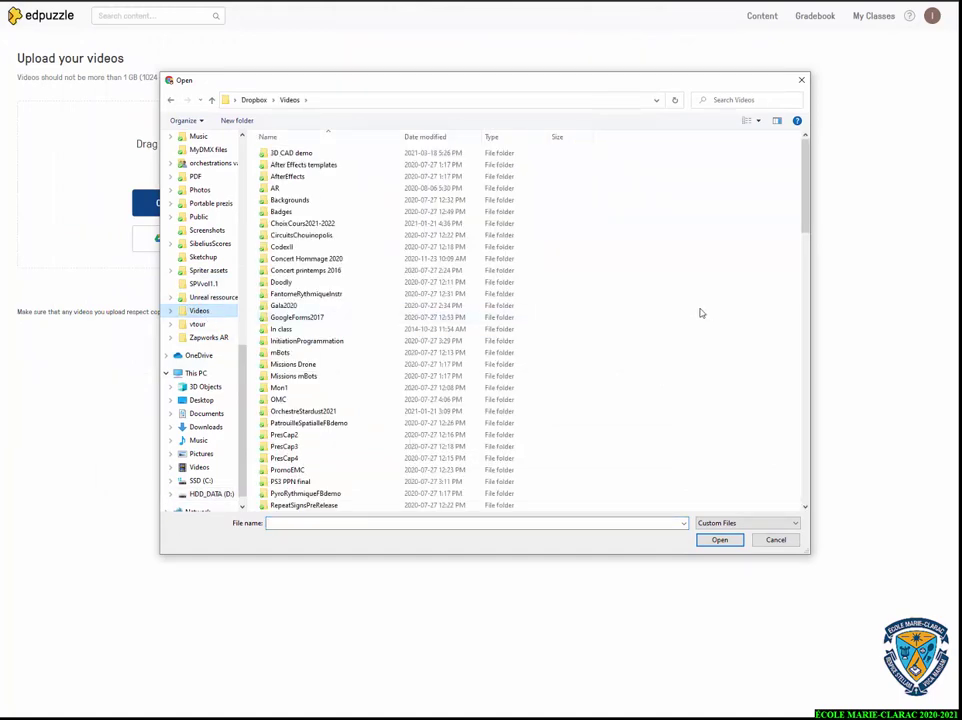
{"action": "scroll", "coordinate": [567, 335], "scroll_direction": "down", "scroll_amount": 15}
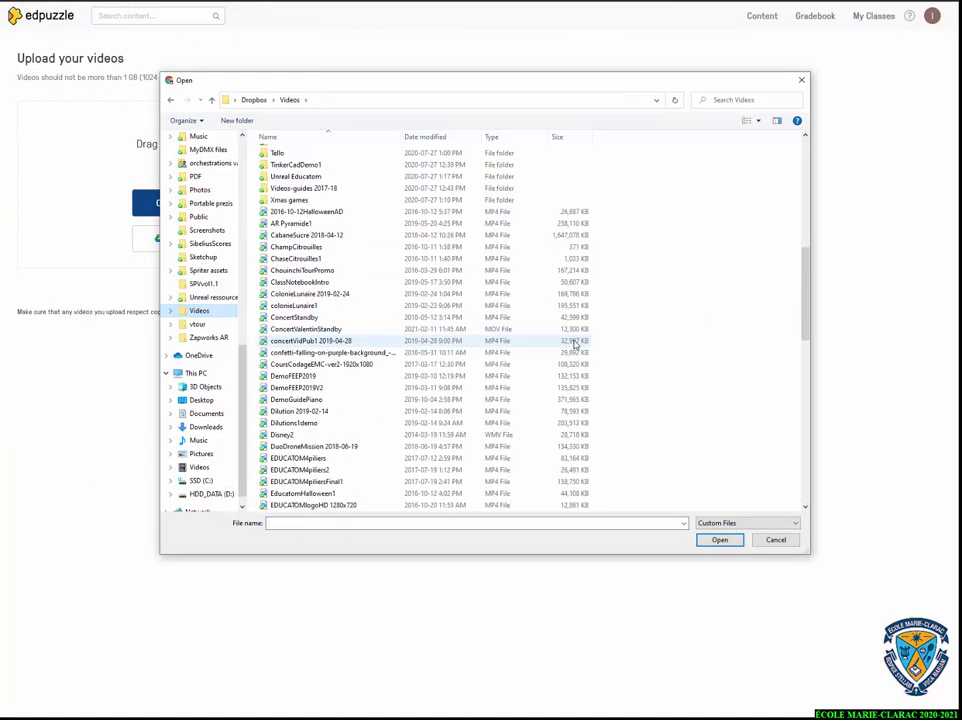
{"action": "scroll", "coordinate": [575, 343], "scroll_direction": "down", "scroll_amount": 10}
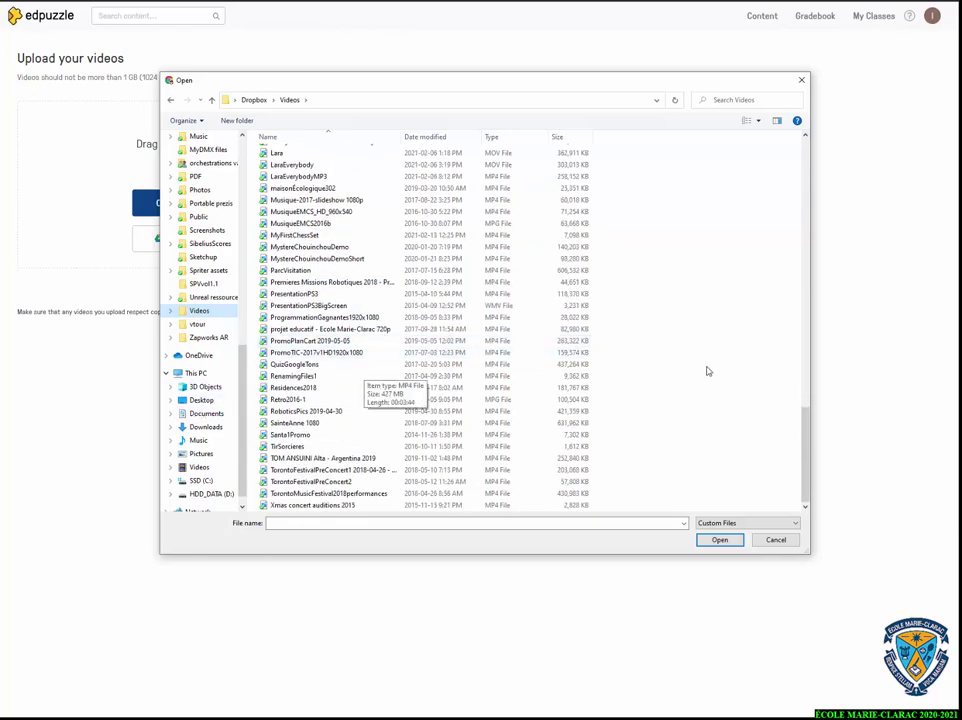
{"action": "left_click", "coordinate": [343, 460]}
{"action": "left_click", "coordinate": [723, 541]}
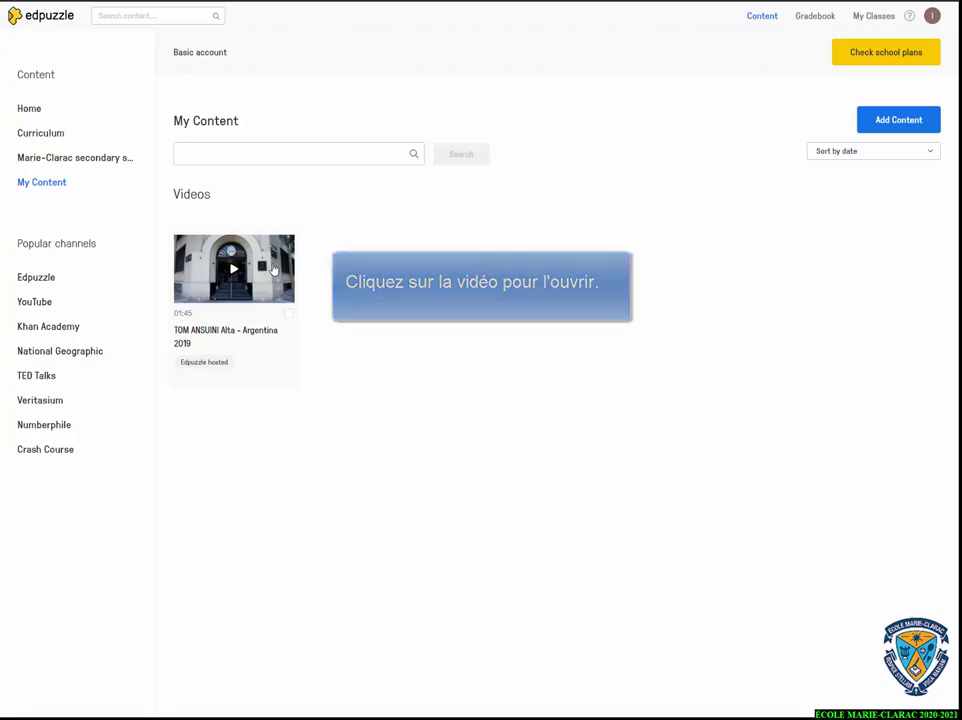
Open the uploaded video for editing and position the playhead at 00:10
{"action": "left_click", "coordinate": [273, 269]}
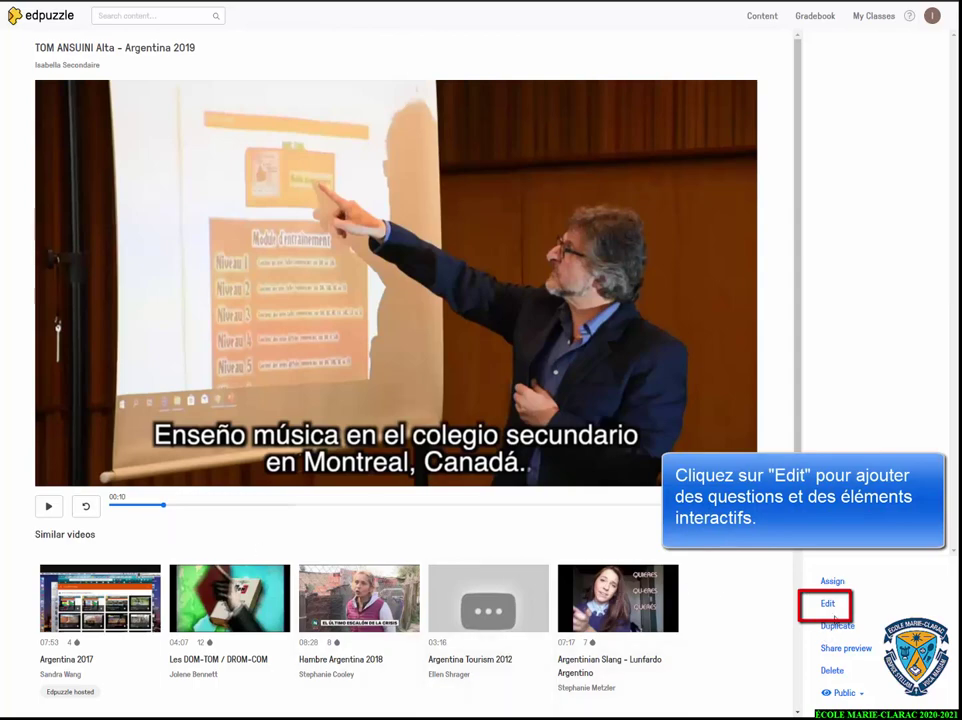
{"action": "left_click", "coordinate": [828, 605]}
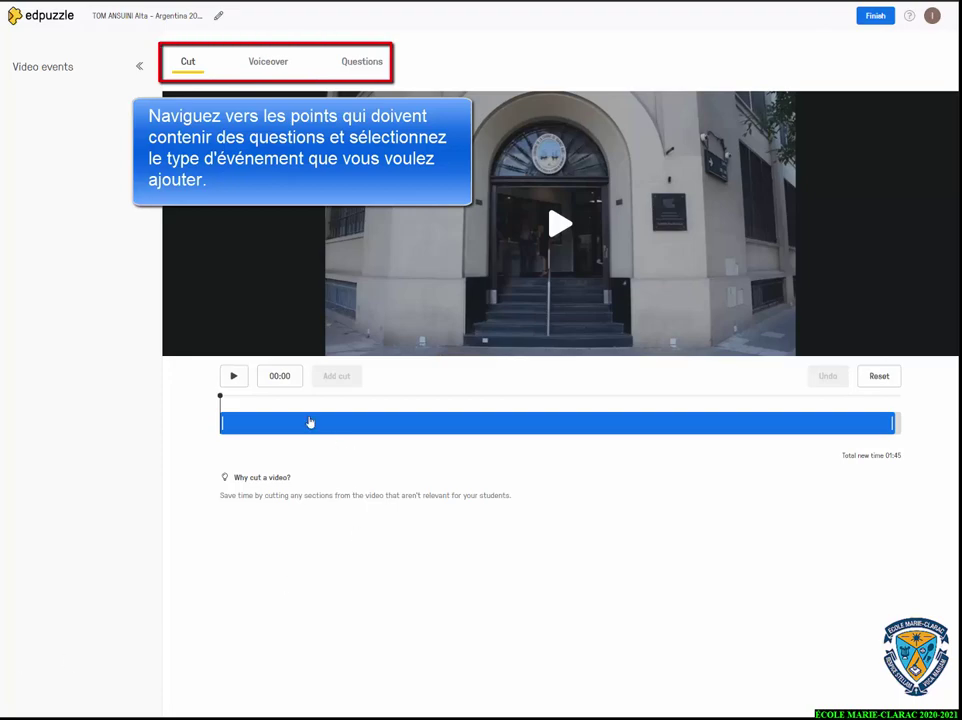
{"action": "left_click_drag", "start_coordinate": [221, 397], "coordinate": [288, 410]}
{"action": "left_click", "coordinate": [232, 377]}
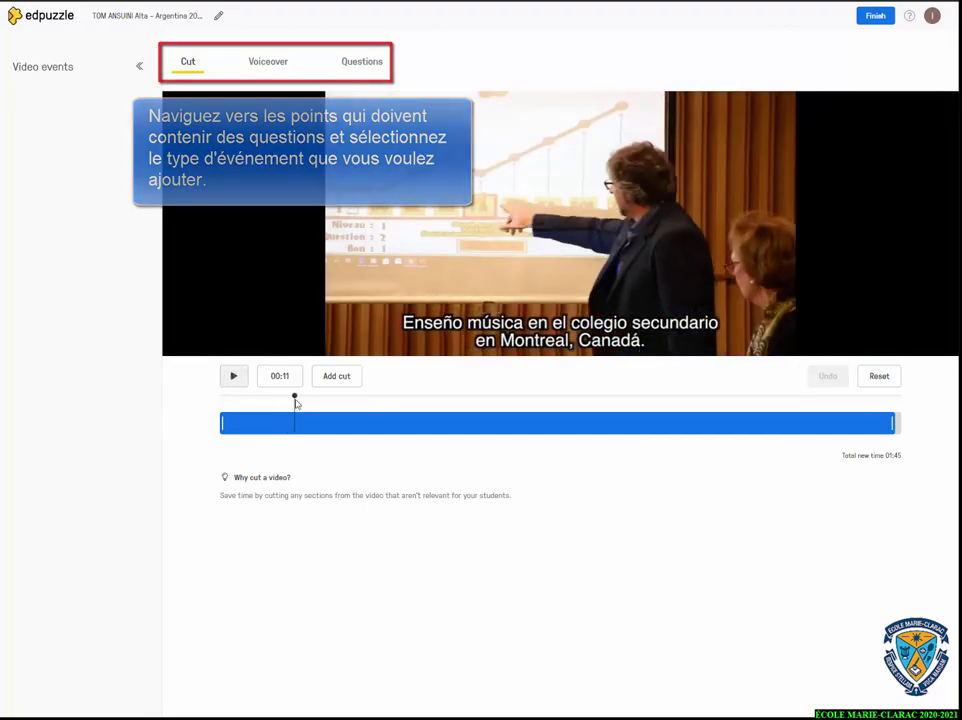
{"action": "left_click_drag", "start_coordinate": [296, 399], "coordinate": [289, 399]}
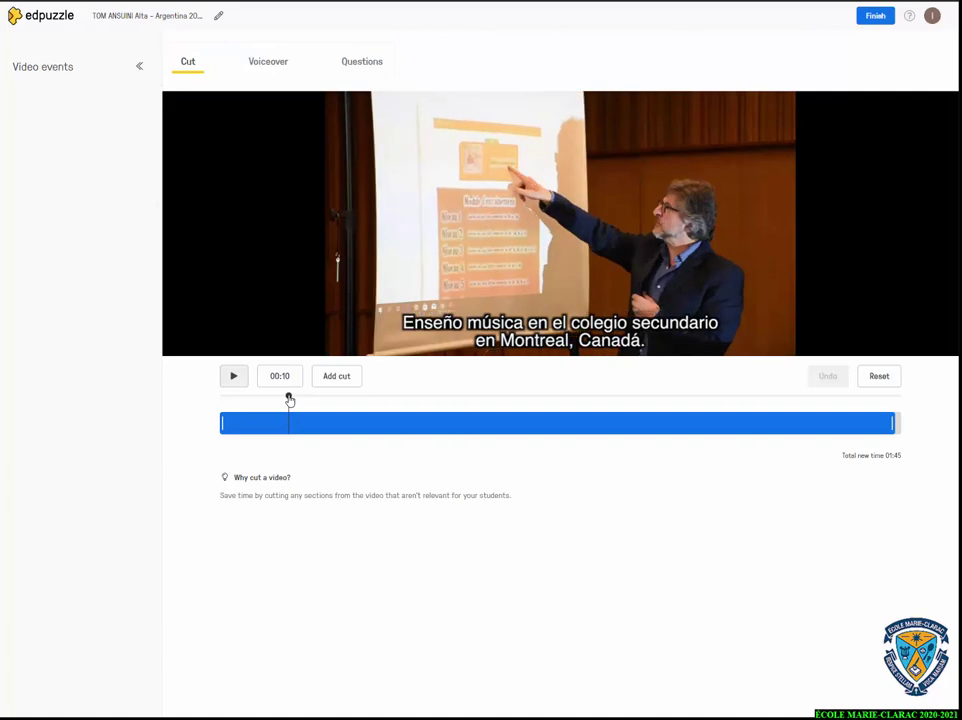
Add a multiple-choice question at 00:10 with the question text "question 1"
{"action": "left_click", "coordinate": [362, 62]}
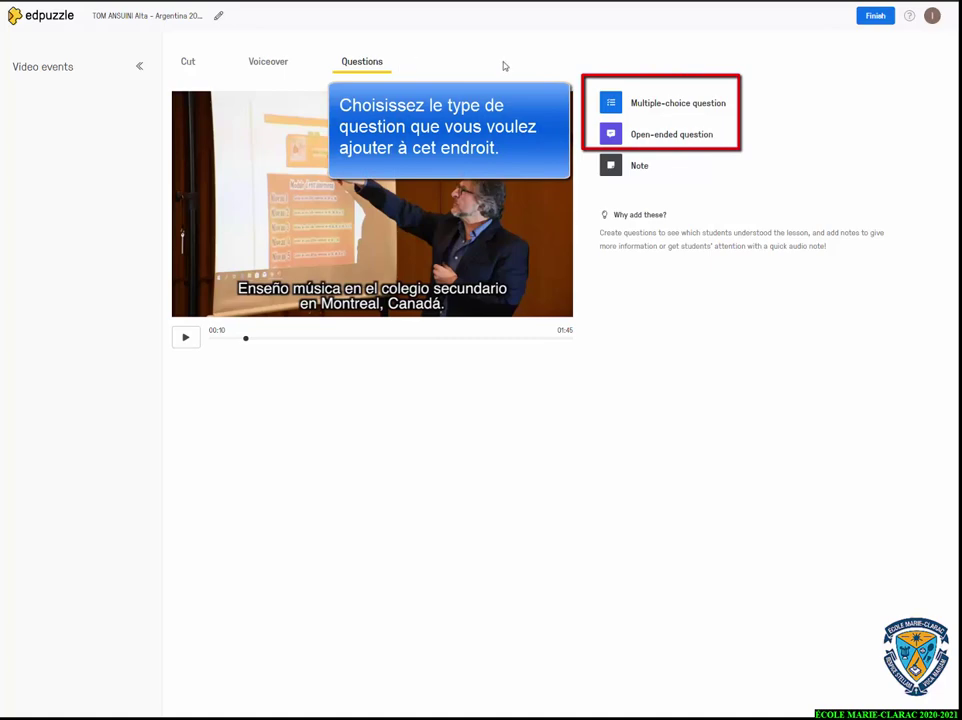
{"action": "left_click", "coordinate": [611, 110]}
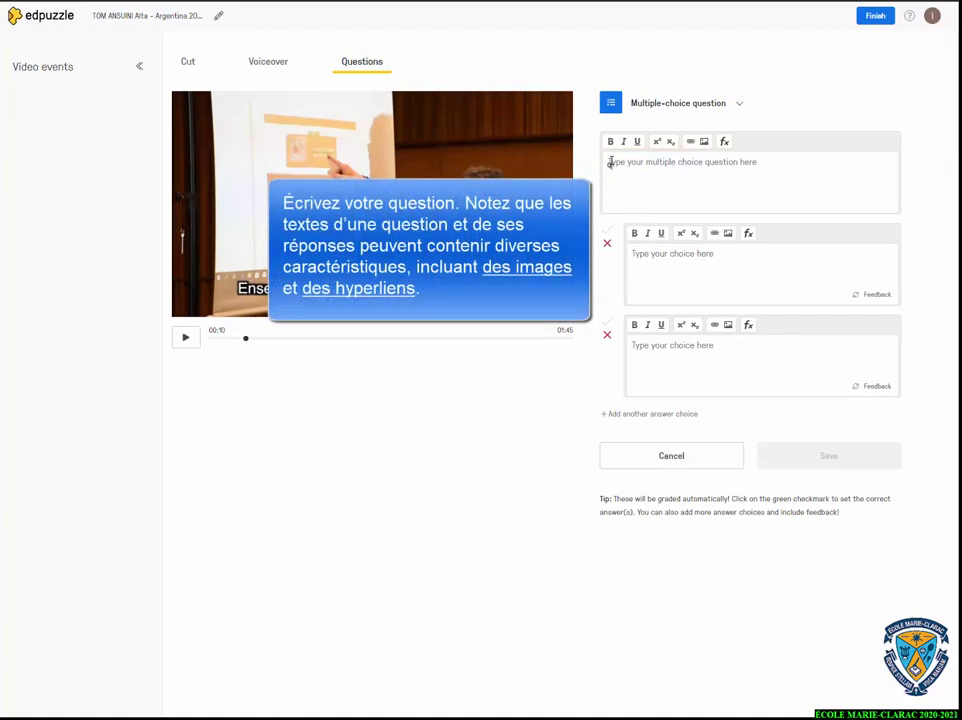
{"action": "left_click", "coordinate": [611, 162]}
{"action": "type", "text": "question 1"}
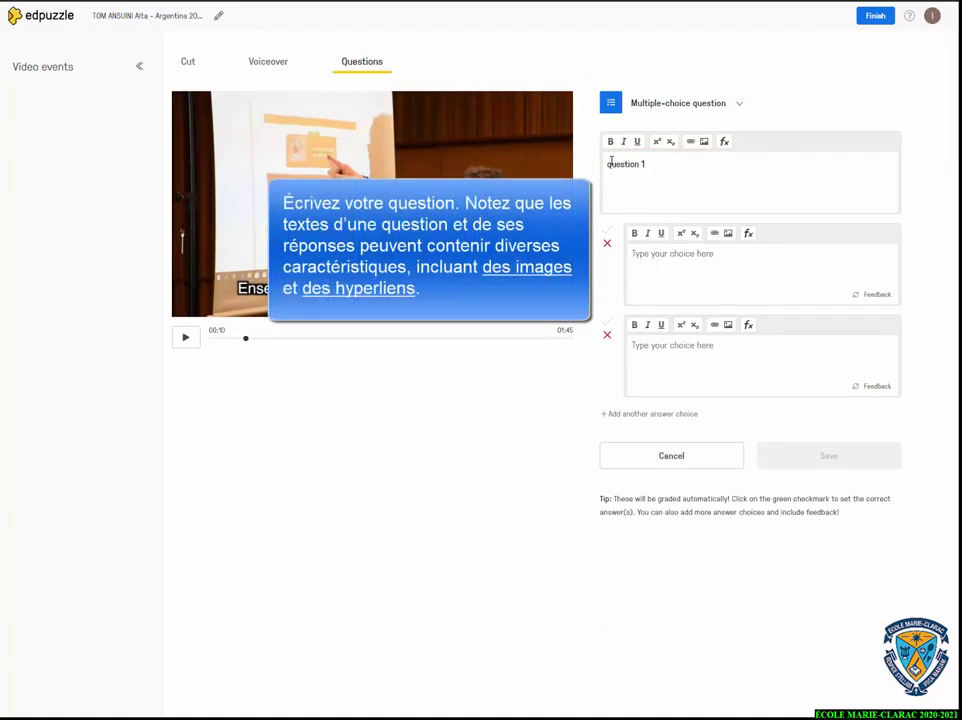
Enter "choix 1" and "choix 2" as the answer choices and mark "choix 1" as the correct answer
{"action": "left_click", "coordinate": [665, 258]}
{"action": "type", "text": "choiuix"}
{"action": "key", "text": "BackSpace"}
{"action": "type", "text": "x"}
{"action": "key", "text": "Tab"}
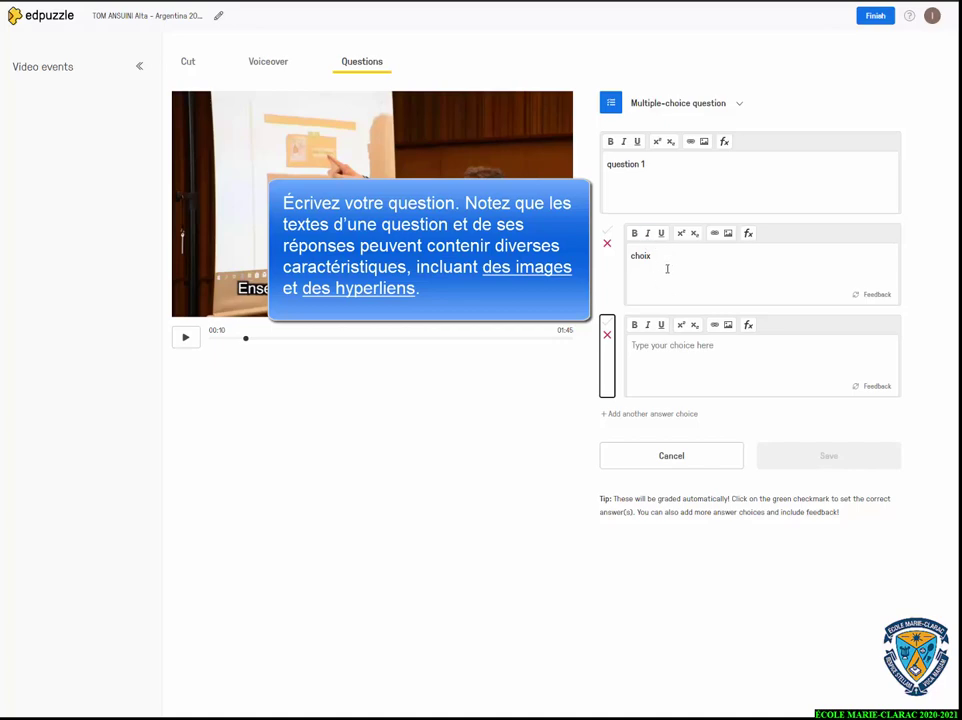
{"action": "left_click", "coordinate": [670, 266]}
{"action": "type", "text": "1"}
{"action": "type", "text": "choix 2"}
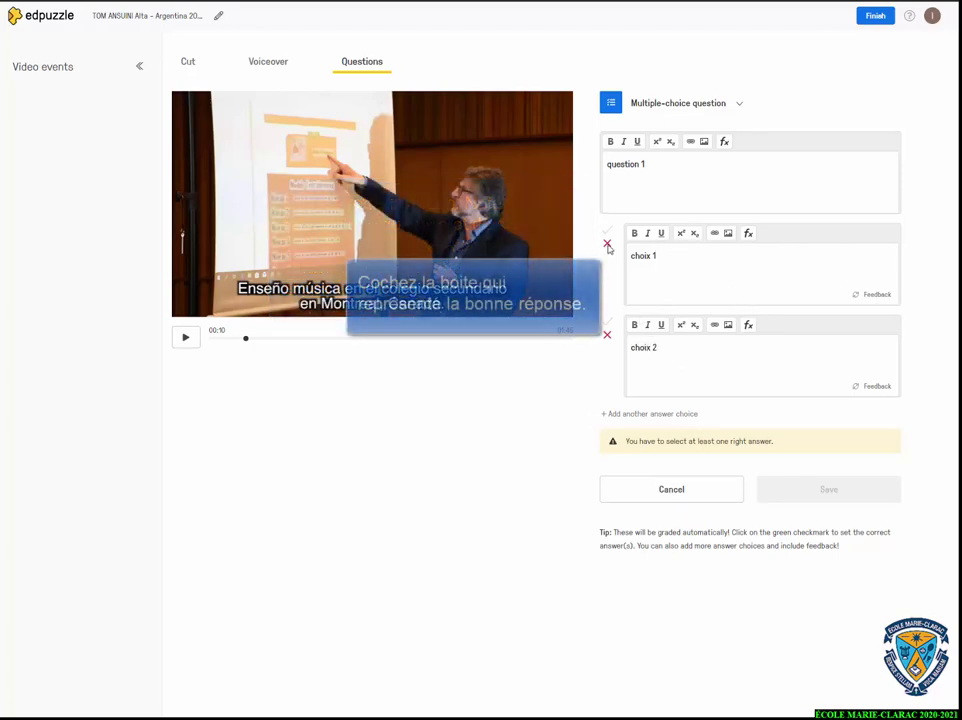
{"action": "left_click", "coordinate": [605, 233]}
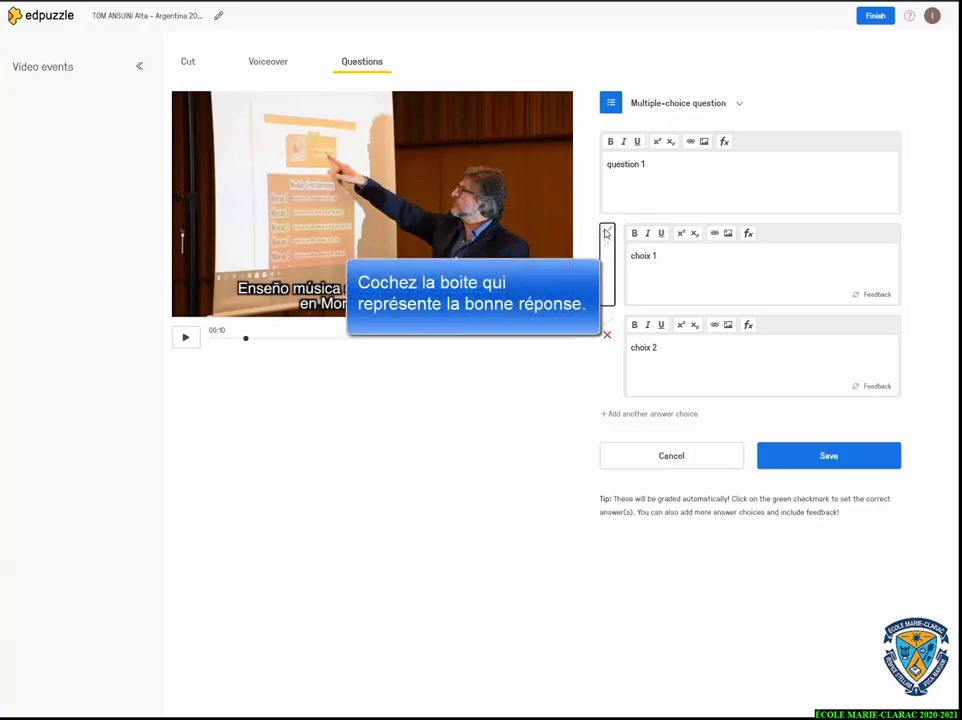
Add the feedback text "retro 1" to the first answer choice
{"action": "left_click", "coordinate": [876, 298]}
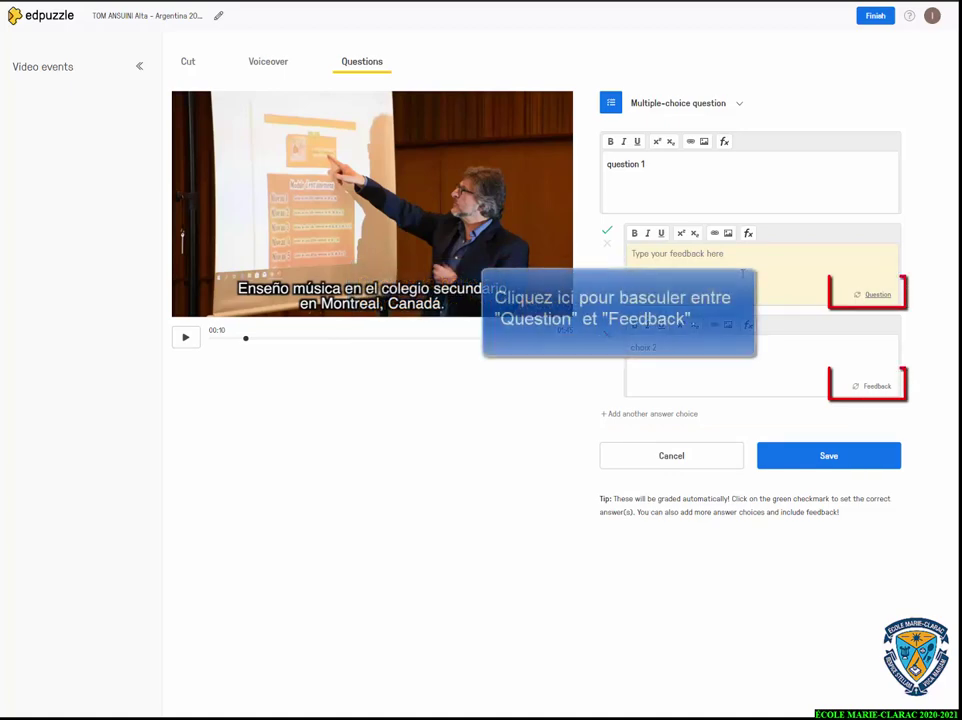
{"action": "type", "text": "retr"}
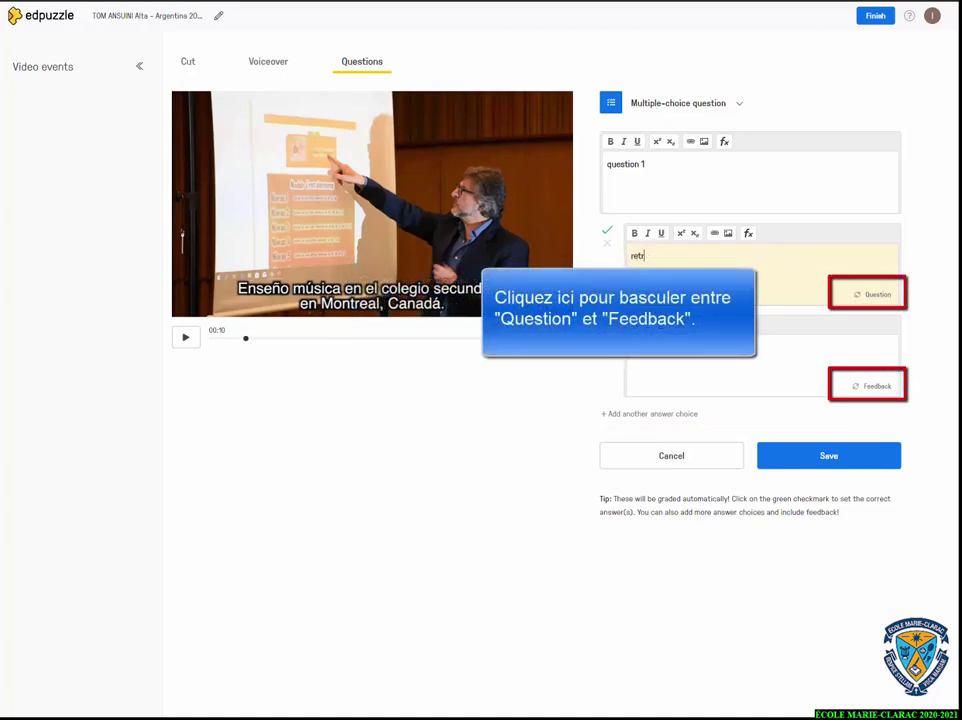
{"action": "type", "text": "o 1"}
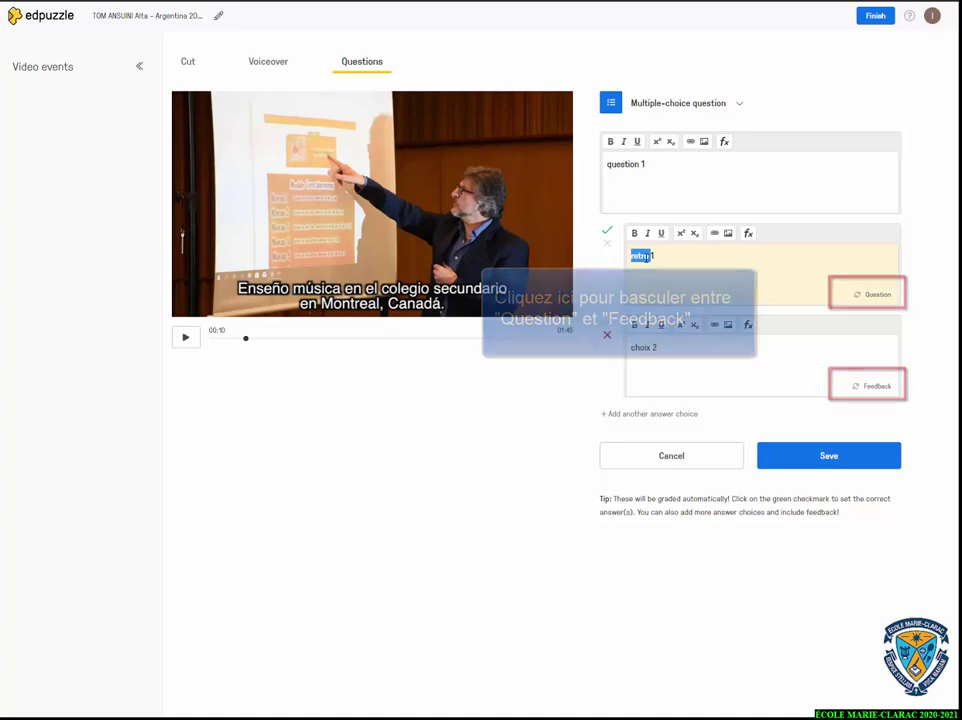
Correct the first choice's feedback to "rétro 1", enter "rétro 2" in the second choice's box, and save the question
{"action": "type", "text": "rétr"}
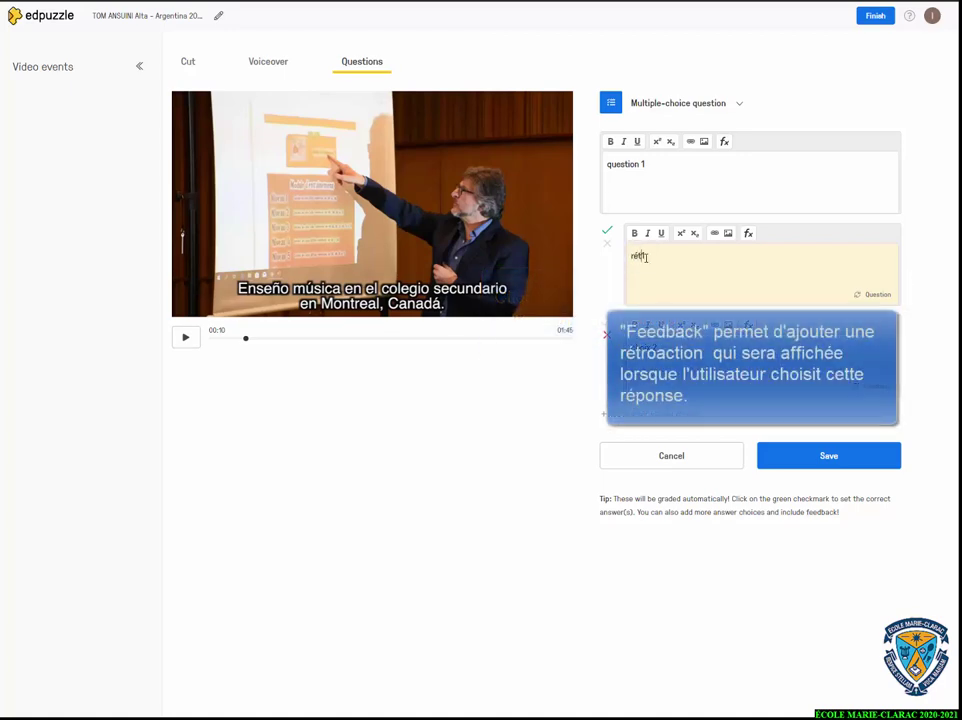
{"action": "type", "text": "o 1"}
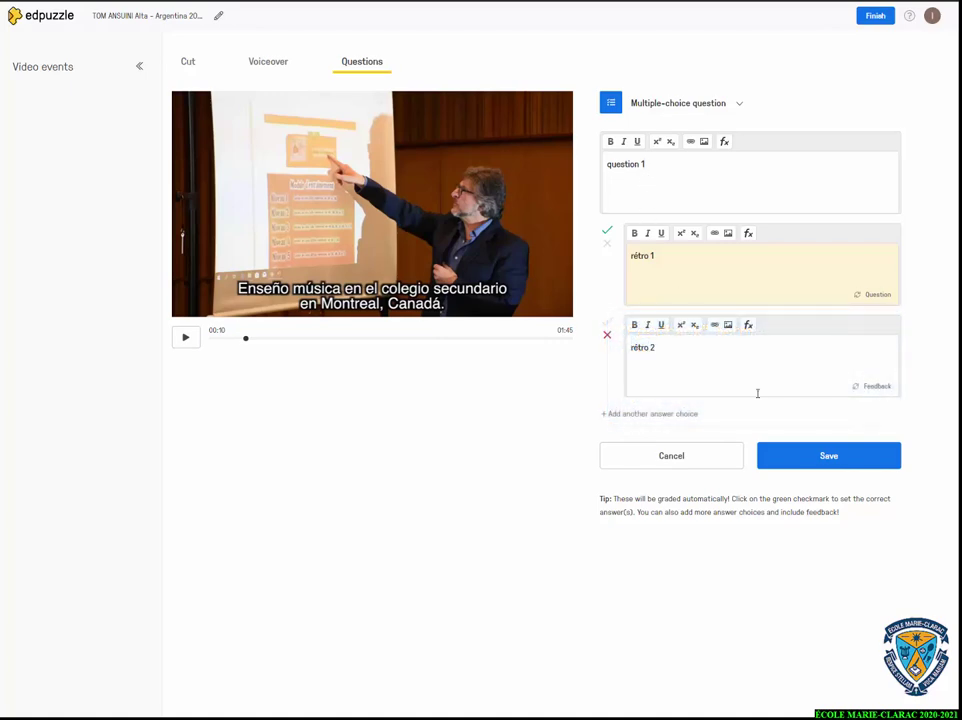
{"action": "left_click", "coordinate": [827, 462]}
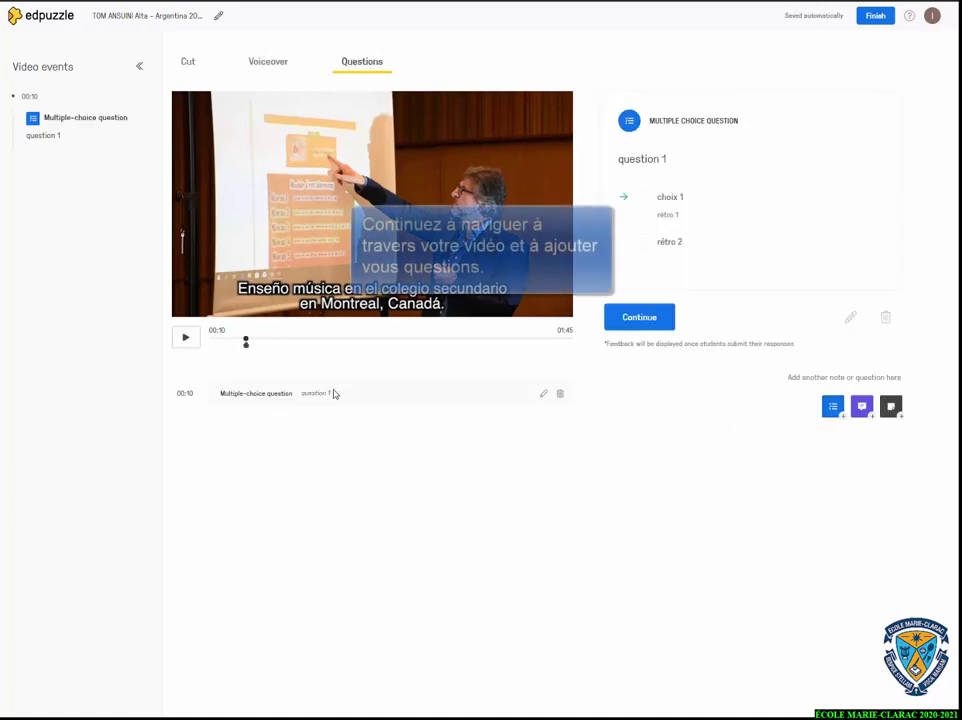
Add a multiple-choice question at 00:42 in the video with the question text "question 2"
{"action": "left_click_drag", "start_coordinate": [247, 339], "coordinate": [351, 345]}
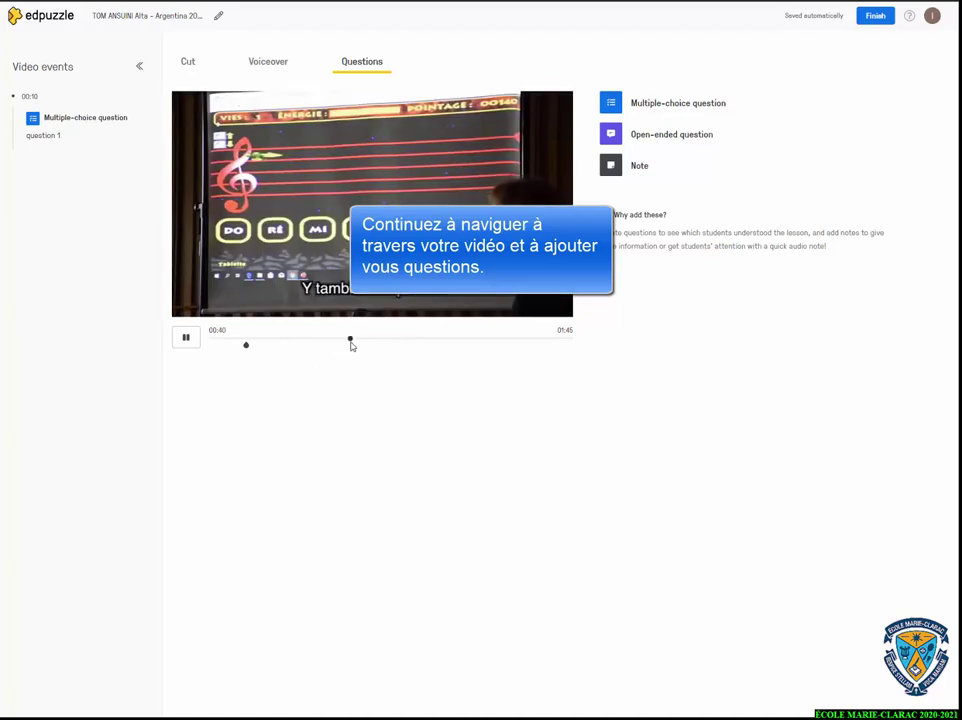
{"action": "left_click", "coordinate": [189, 342]}
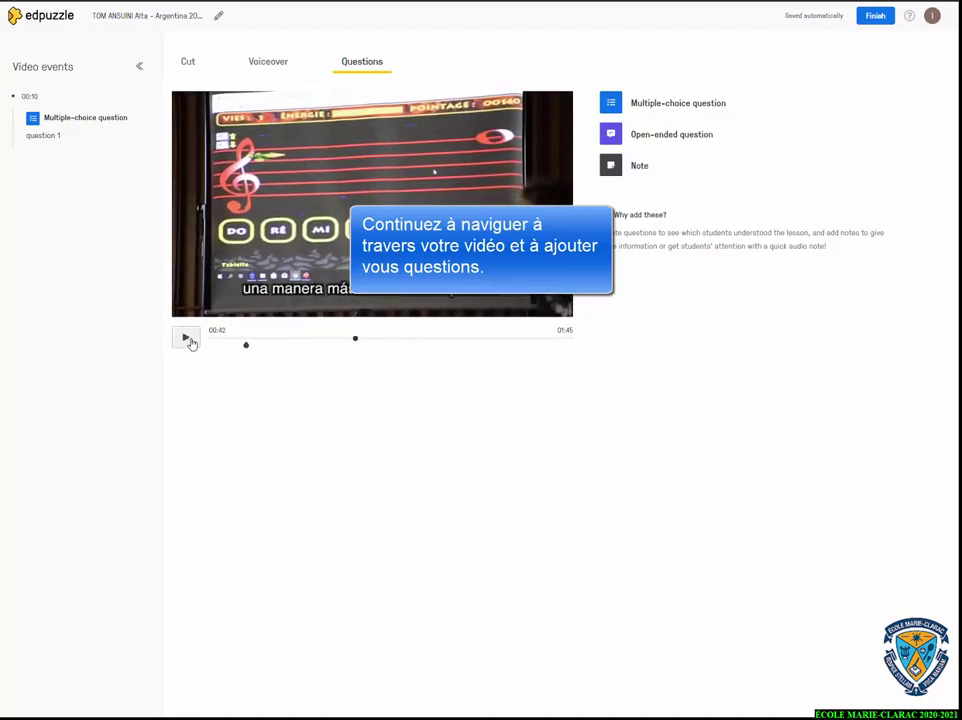
{"action": "left_click", "coordinate": [611, 104]}
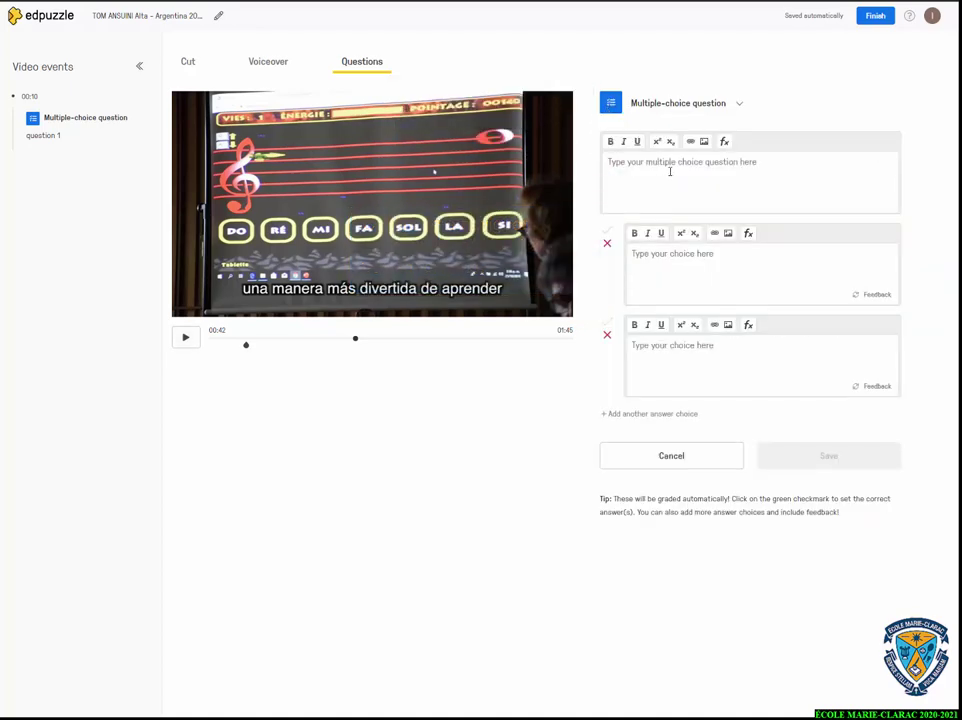
{"action": "type", "text": "question 2"}
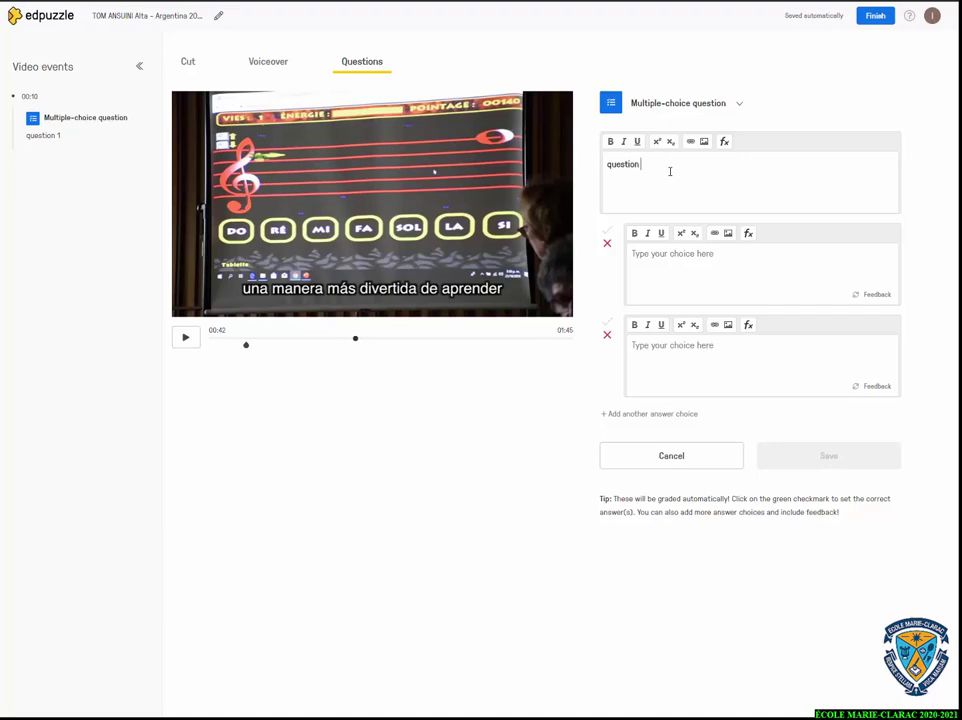
{"action": "left_click", "coordinate": [680, 257]}
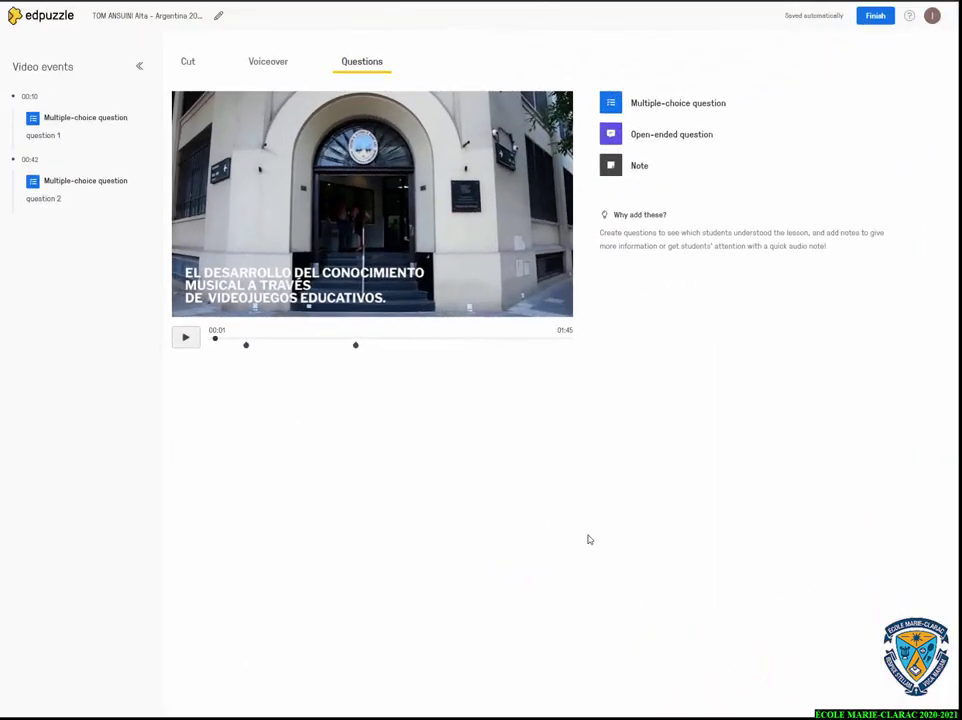
Finish editing the video and copy the link for sharing its preview with colleagues
{"action": "left_click", "coordinate": [875, 17]}
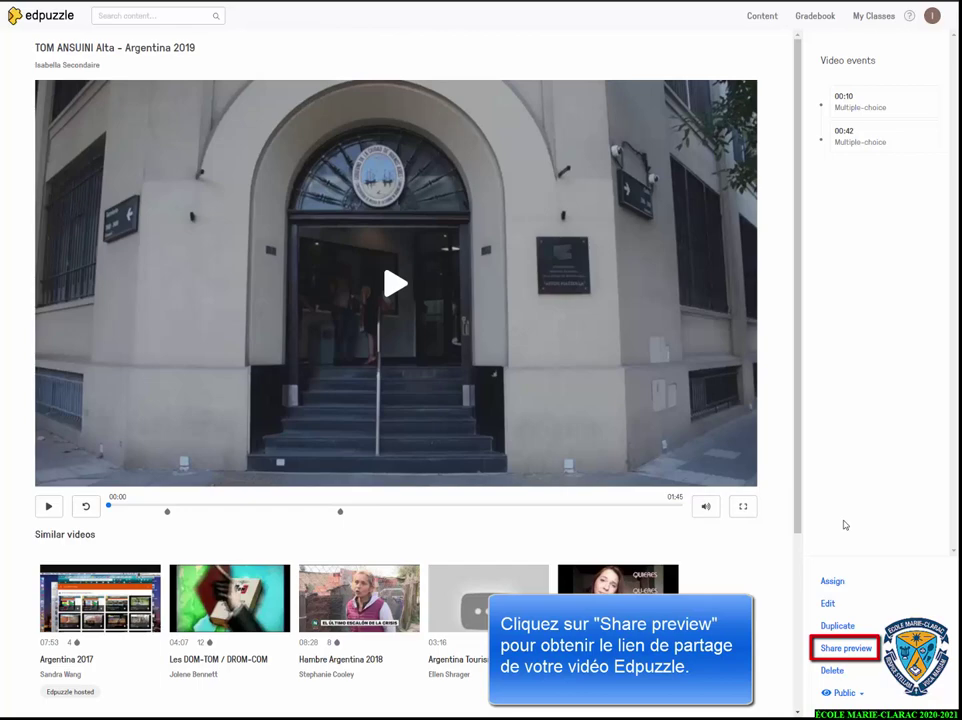
{"action": "left_click", "coordinate": [845, 649]}
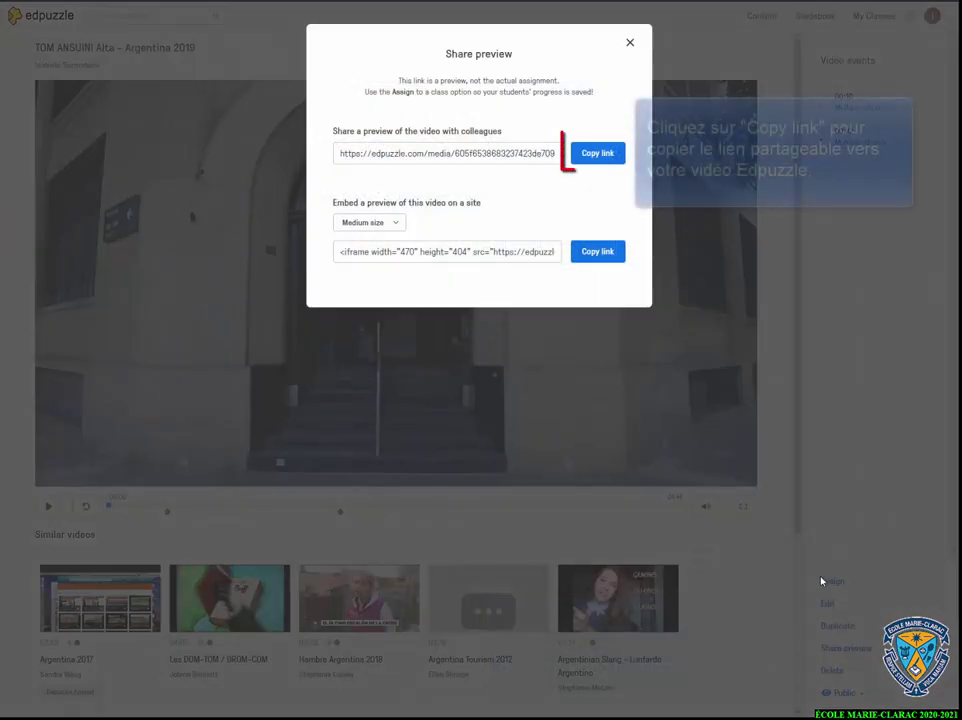
{"action": "left_click", "coordinate": [604, 156]}
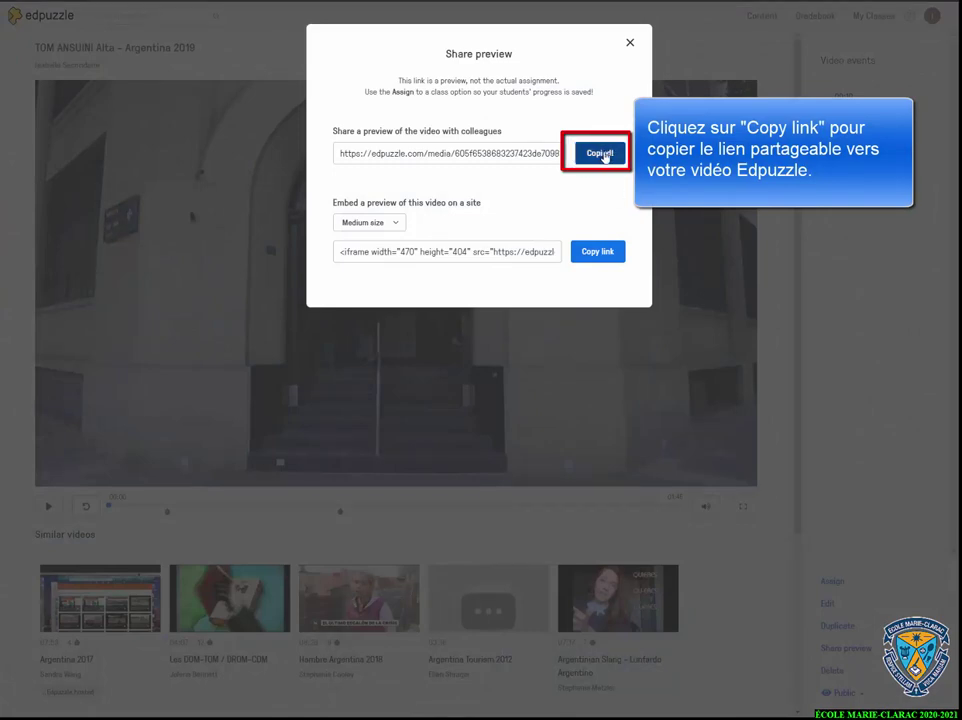
{"action": "left_click", "coordinate": [630, 44]}
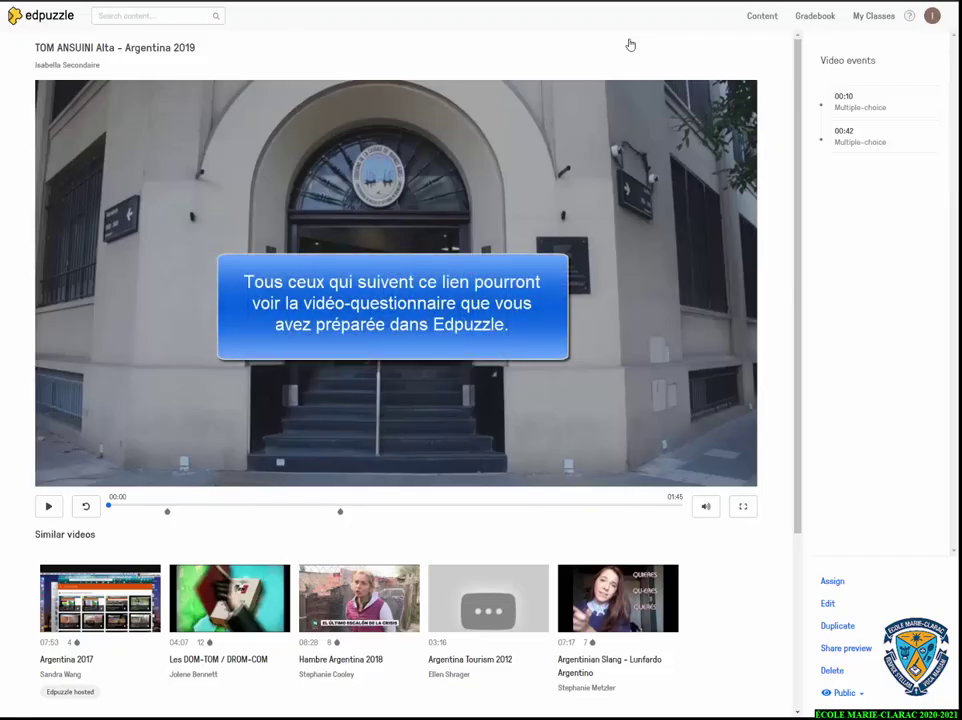